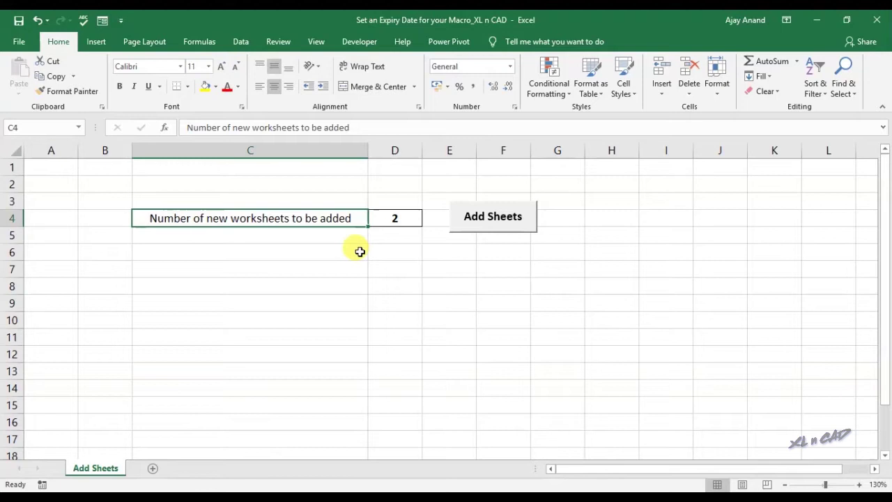
# Step: From the Developer tab, view the AddMultipleSheets macro in the Macro list, then close it without running
pyautogui.click(369, 45)
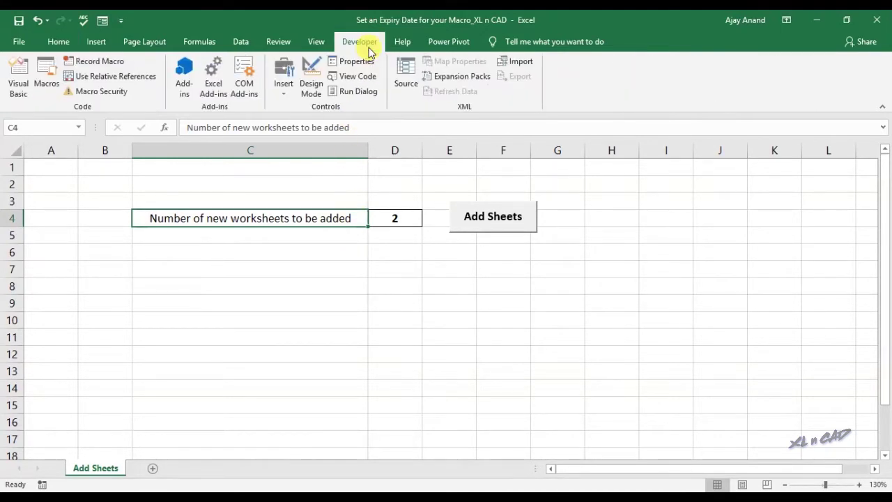
pyautogui.click(57, 90)
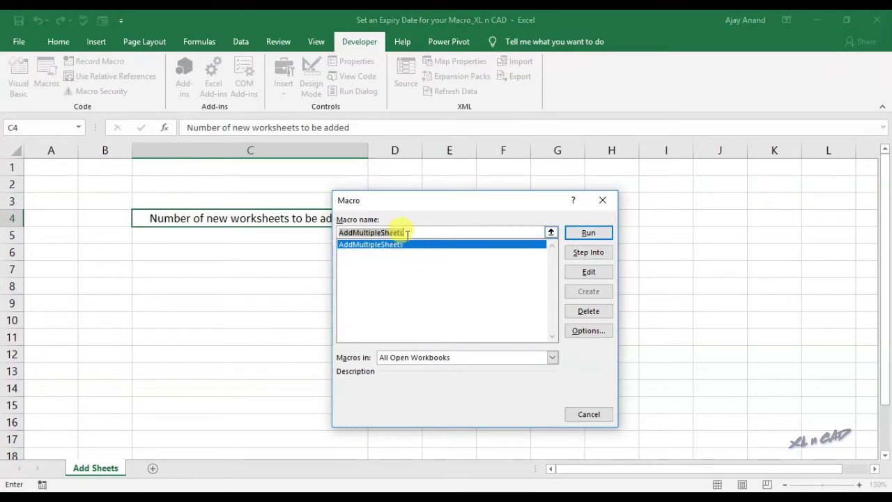
pyautogui.click(600, 202)
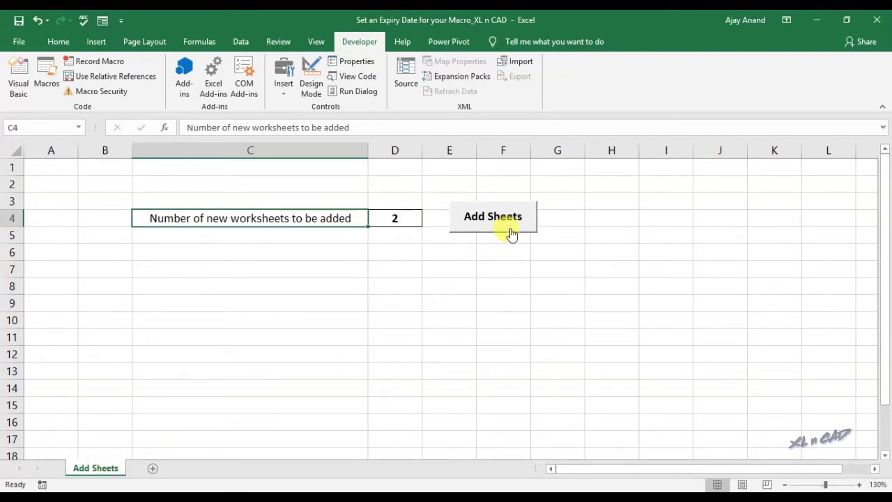
# Step: Run Add Sheets to add two sheets, then set D4 to 4 and run it again
pyautogui.click(511, 234)
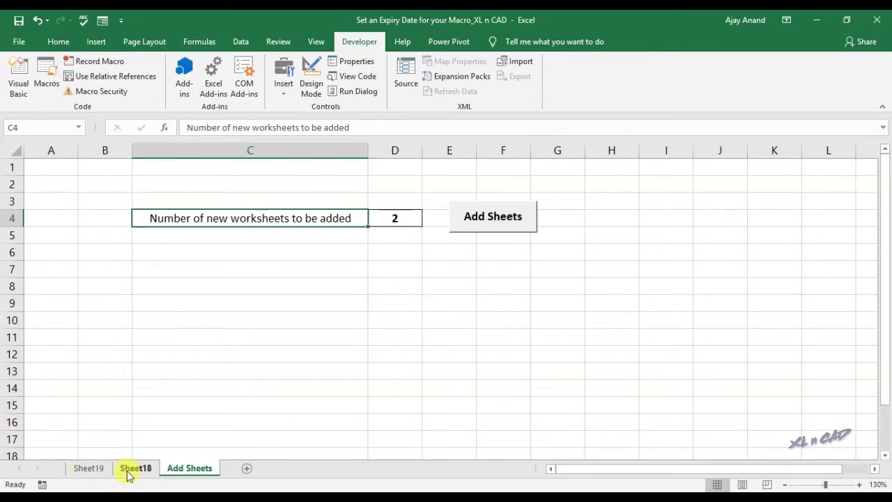
pyautogui.click(403, 221)
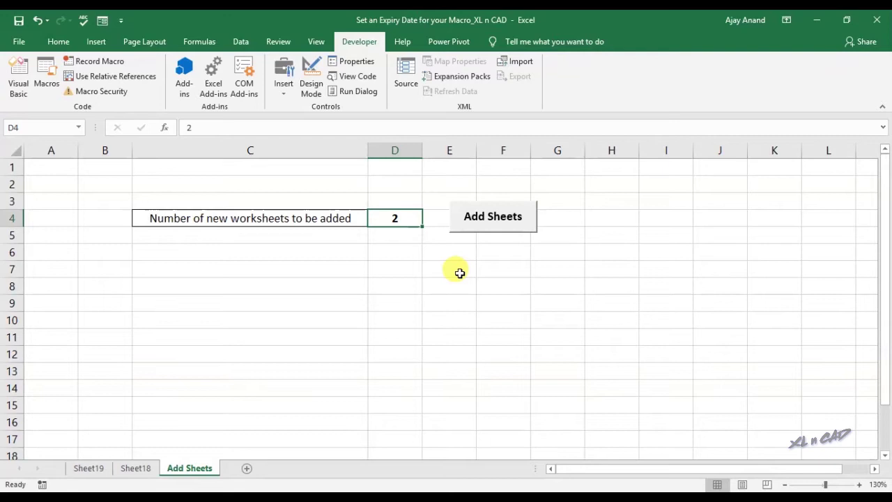
pyautogui.write('4')
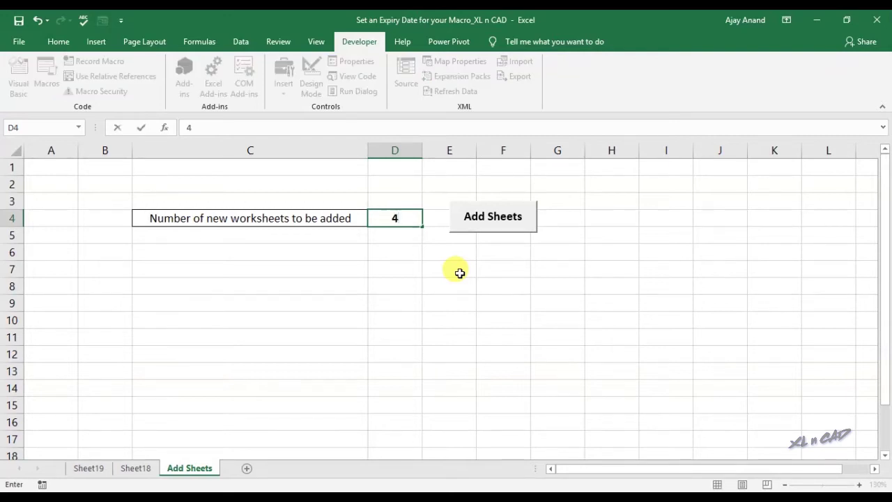
pyautogui.press('Return')
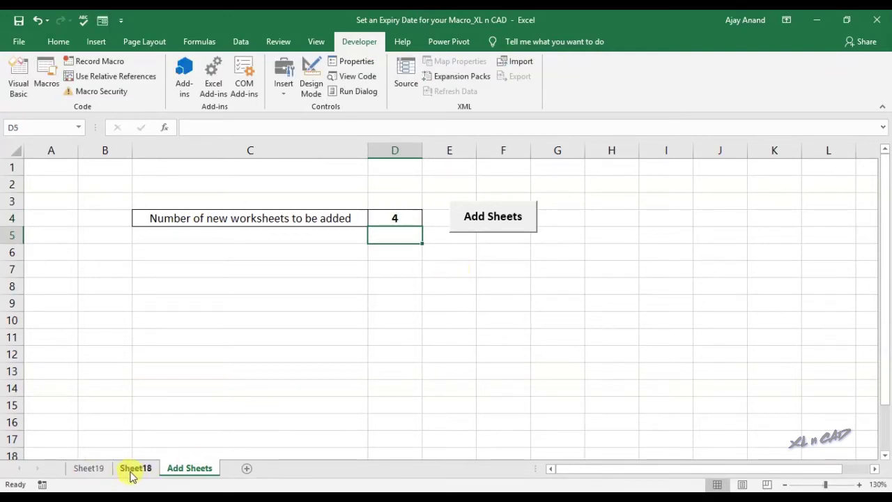
pyautogui.click(518, 220)
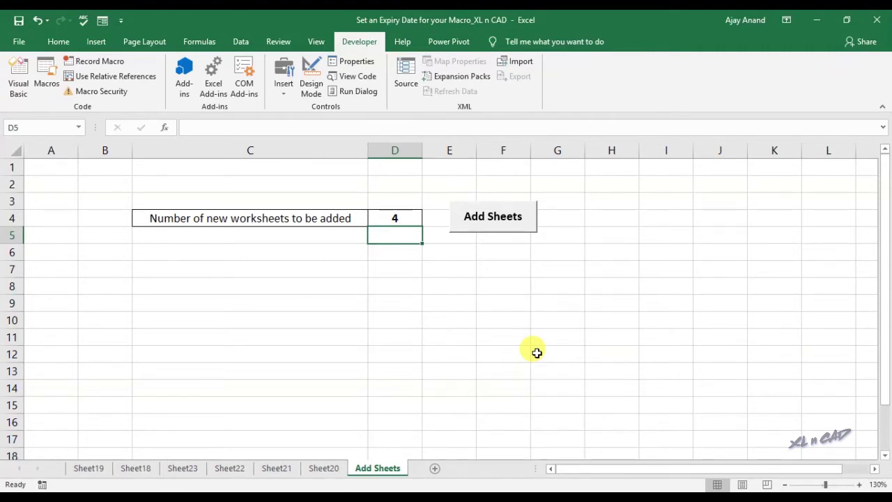
# Step: Insert If Date < DateValue("20/05/19") Then right after the AddMultipleSheets Sub line
pyautogui.click(27, 98)
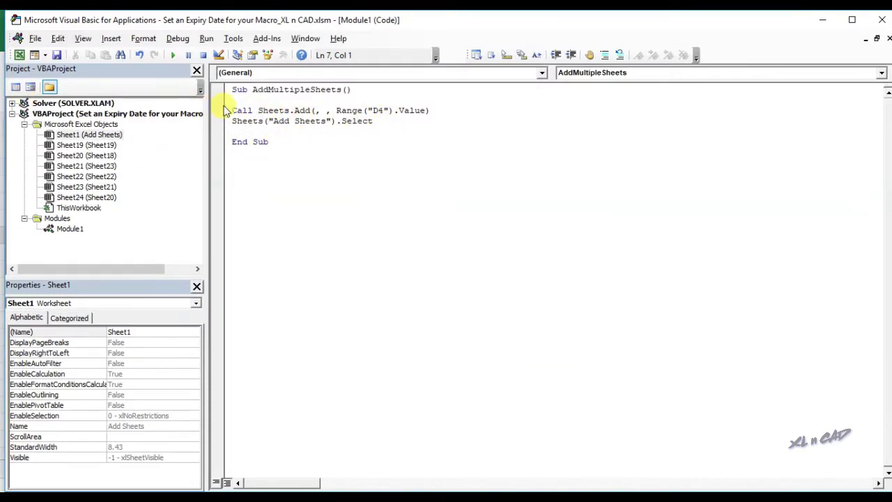
pyautogui.moveTo(224, 111); pyautogui.dragTo(375, 122)
pyautogui.click(375, 122)
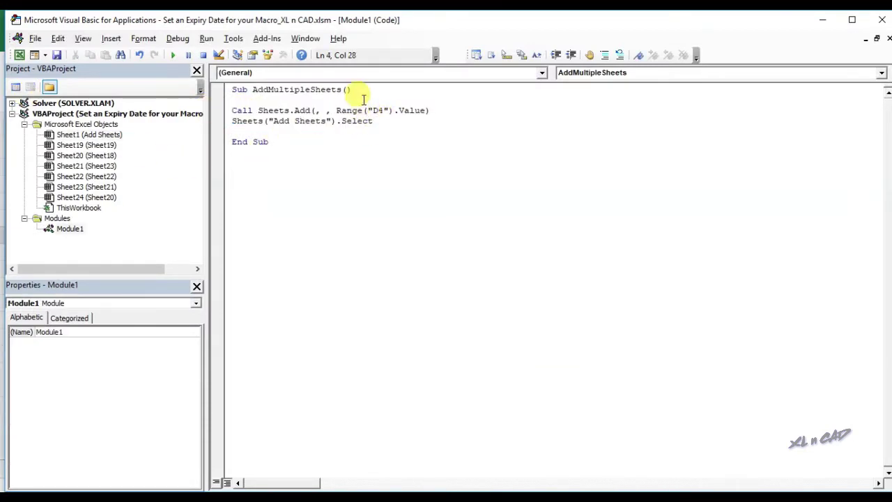
pyautogui.click(363, 89)
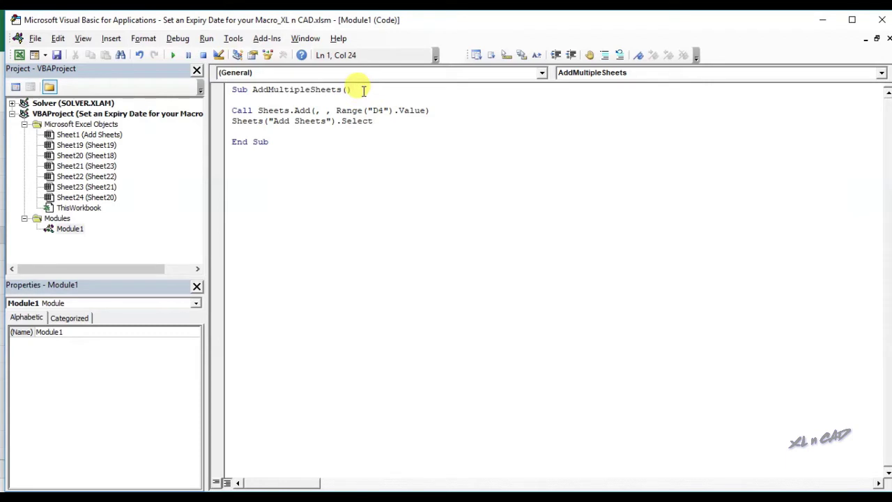
pyautogui.press('Return')
pyautogui.press('Return')
pyautogui.press('Return')
pyautogui.write('IF ')
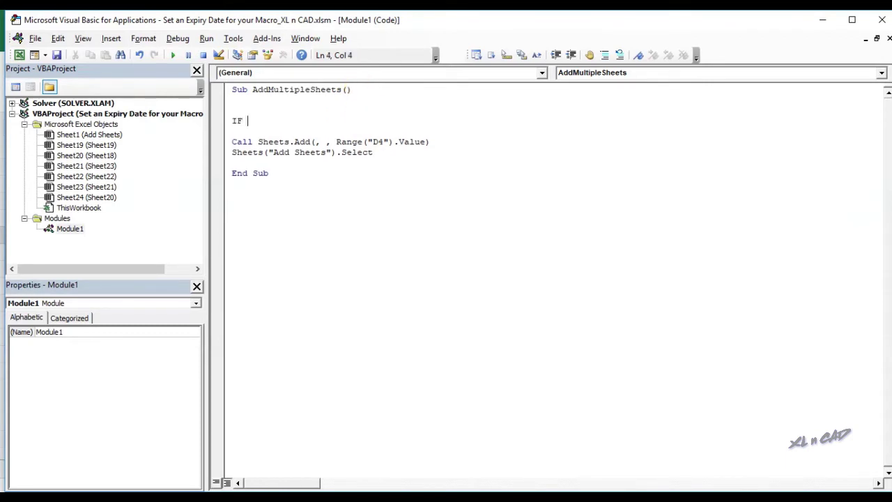
pyautogui.write('Date<DateVal')
pyautogui.write('ue("20/05/19") ')
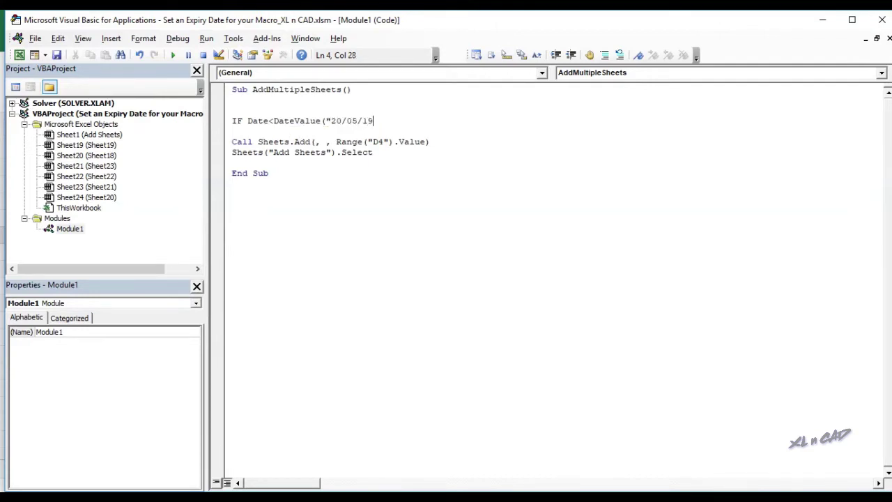
pyautogui.write('then')
pyautogui.press('Return')
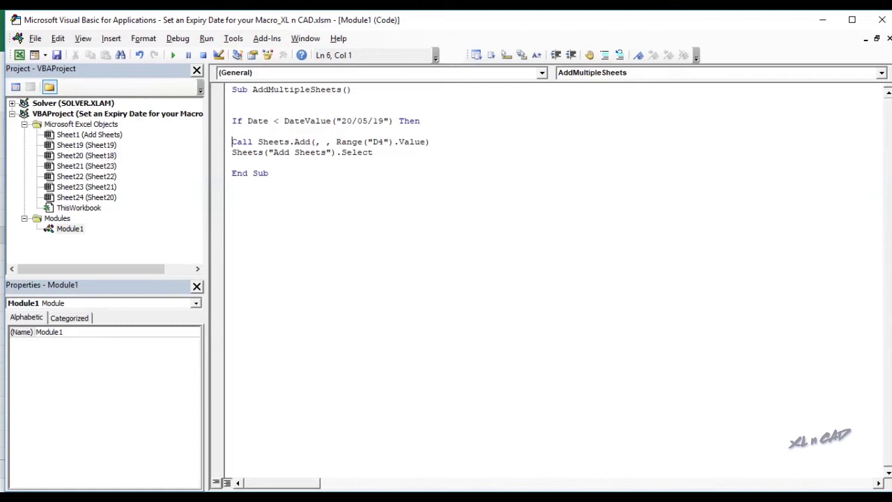
# Step: Add an Else branch below the Call line
pyautogui.press('End')
pyautogui.press('Return')
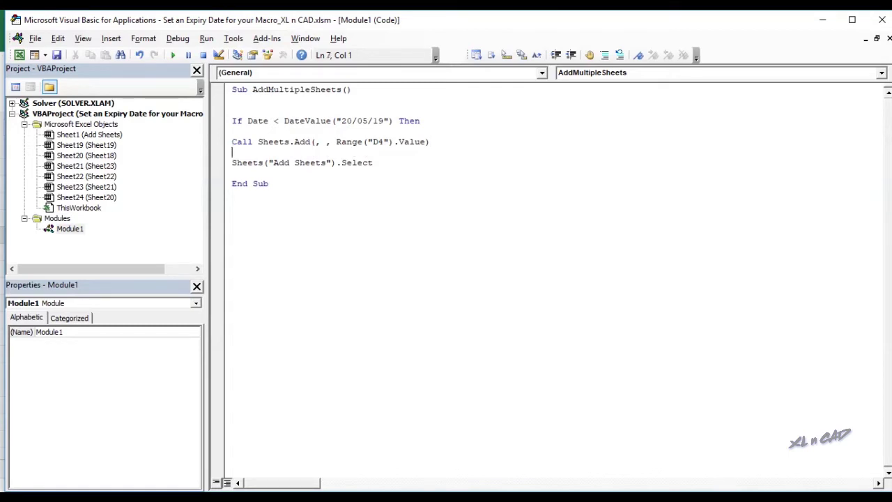
pyautogui.press('Return')
pyautogui.write('E')
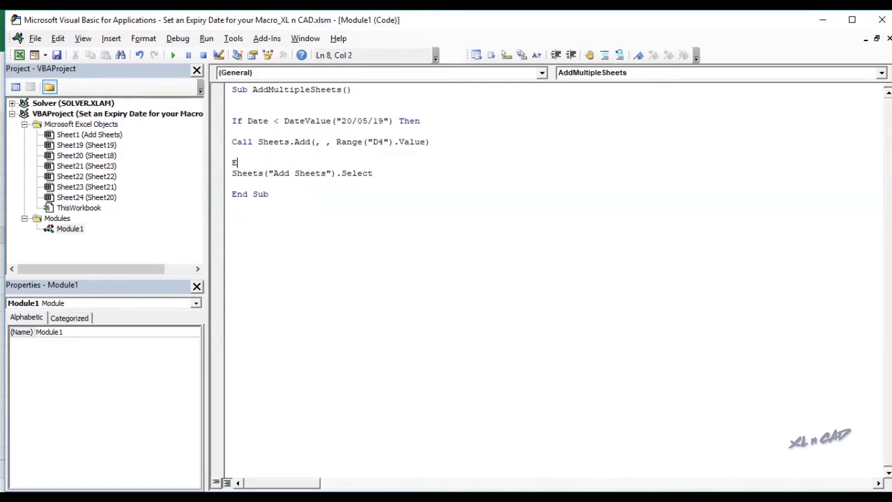
pyautogui.write('lse')
pyautogui.press('Return')
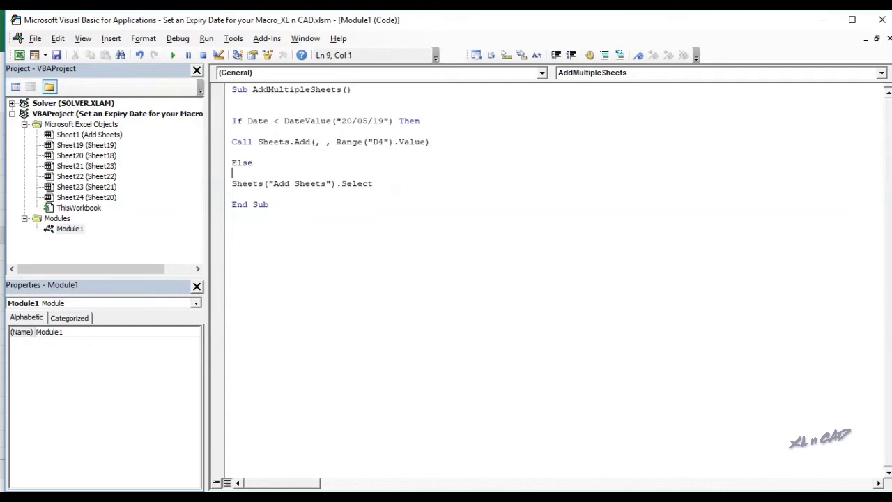
pyautogui.press('Return')
pyautogui.write('Msg')
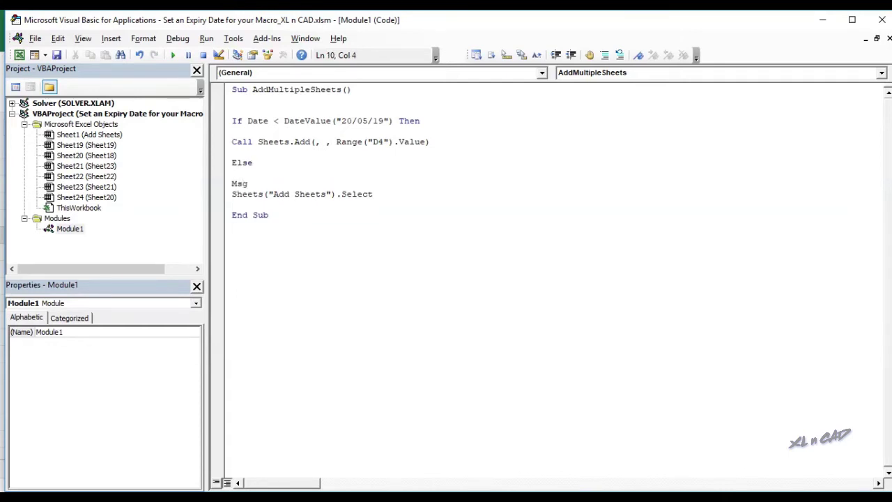
# Step: Add MsgBox "Program Expired! Please contact XL n CAD for renewal" under Else, closed with End If
pyautogui.write('box "Program')
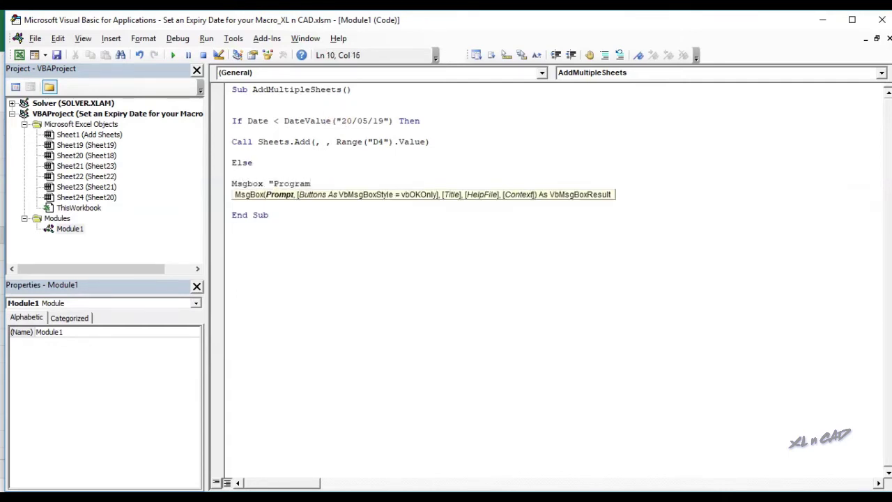
pyautogui.write(' Expired! ')
pyautogui.write('Please contact XL n CAD ')
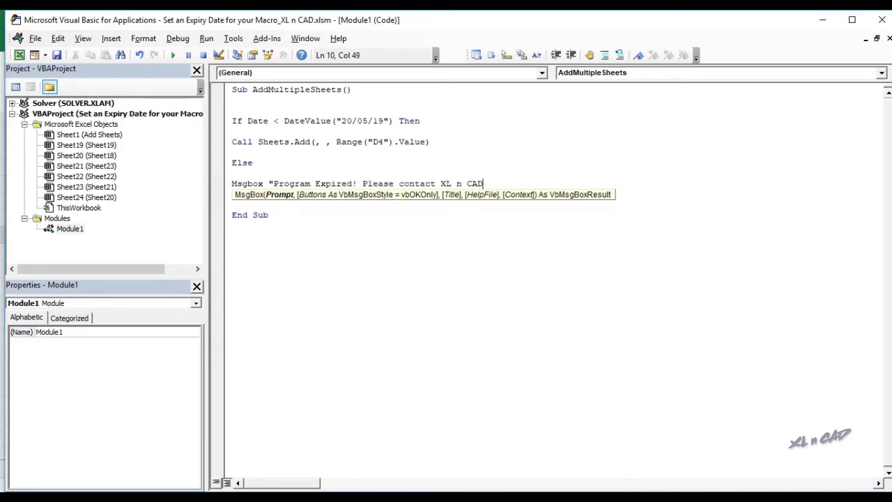
pyautogui.write('for renewal"')
pyautogui.press('Return')
pyautogui.press('Return')
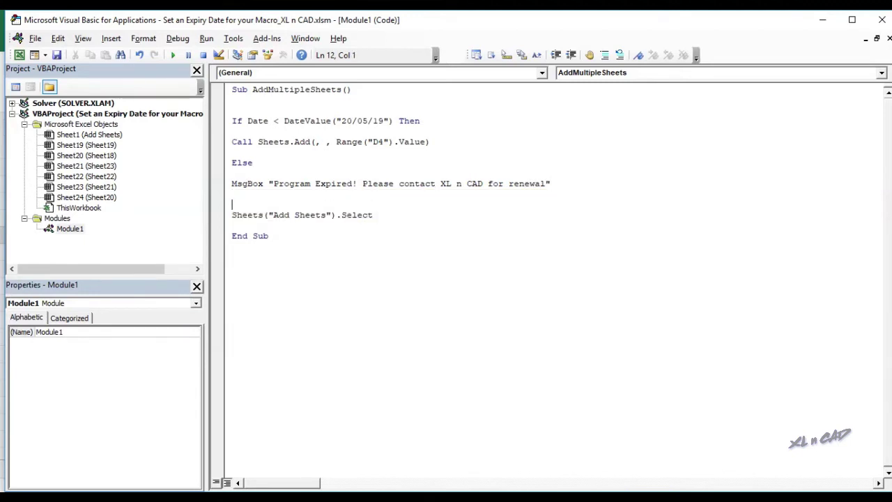
pyautogui.write('End I')
pyautogui.write('f')
pyautogui.press('Return')
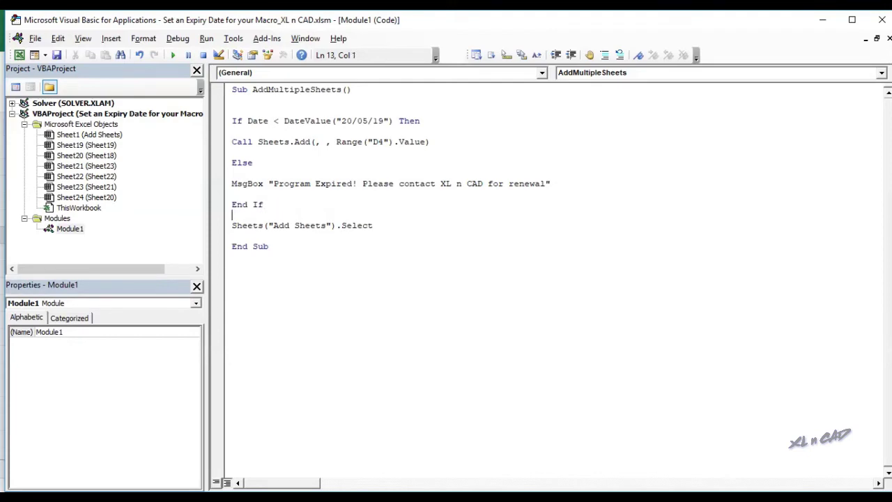
# Step: Delete all generated sheets, then run Add Sheets and dismiss the 'Program Expired' message
pyautogui.click(883, 20)
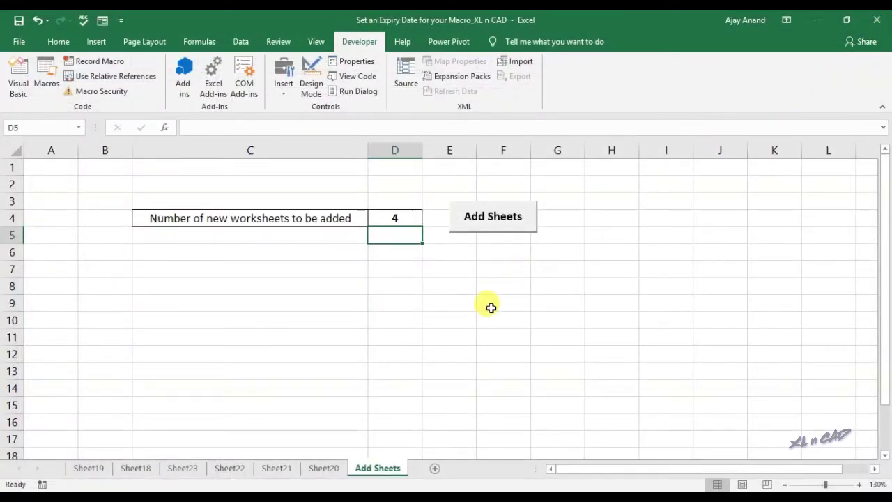
pyautogui.click(324, 467)
pyautogui.keyDown('shift'); pyautogui.click(91, 468); pyautogui.keyUp('shift')
pyautogui.rightClick(98, 471)
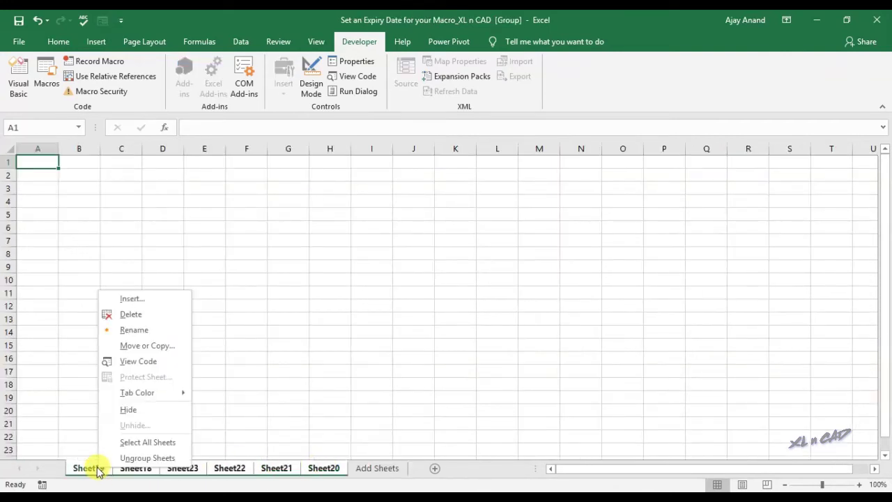
pyautogui.click(147, 314)
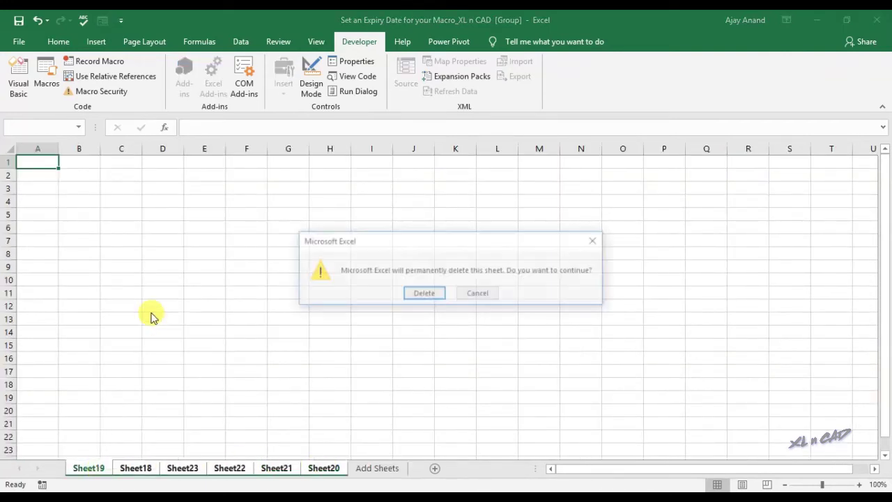
pyautogui.click(418, 296)
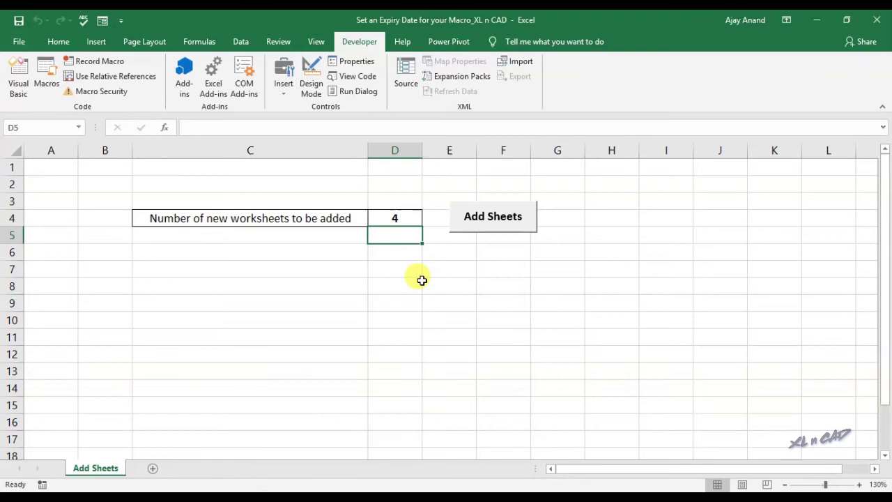
pyautogui.click(488, 223)
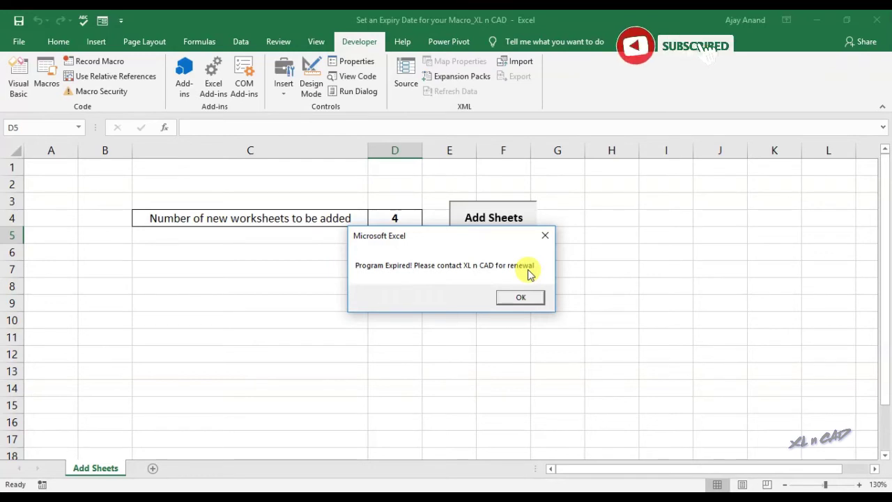
pyautogui.click(509, 300)
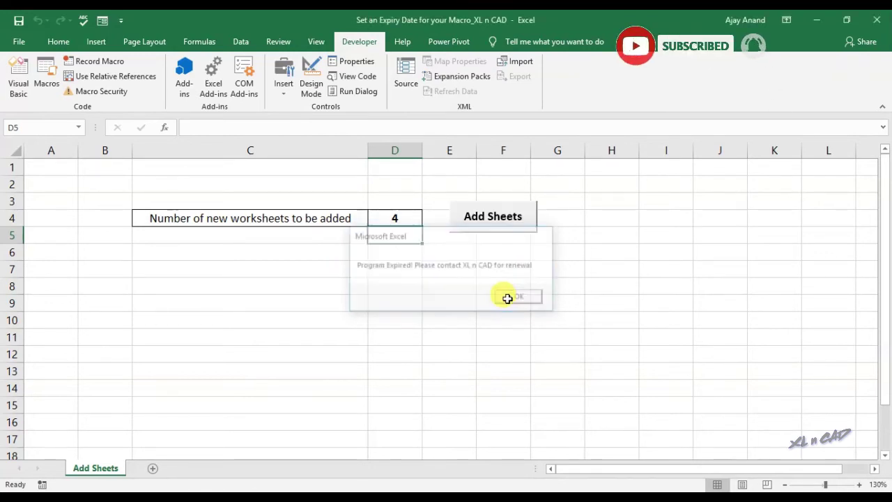
# Step: Check today's date, then change the If line's expiry date from 20/05/19 to 28/05/19
pyautogui.click(18, 84)
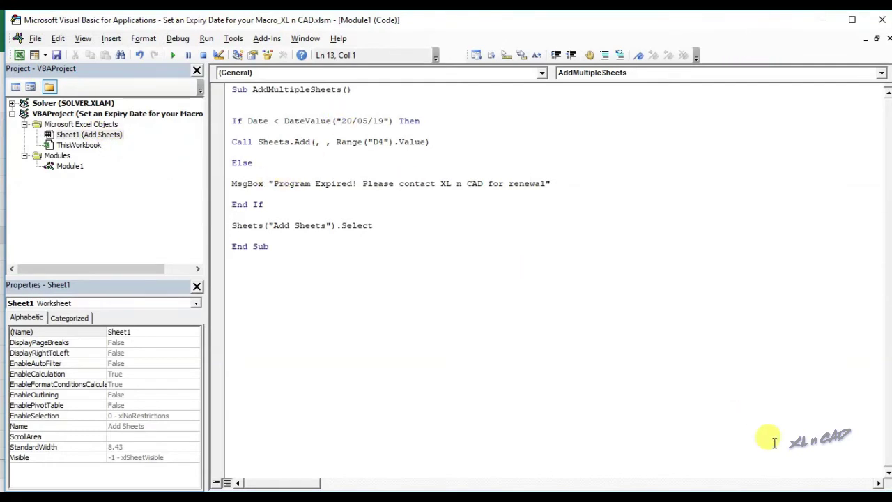
pyautogui.click(832, 496)
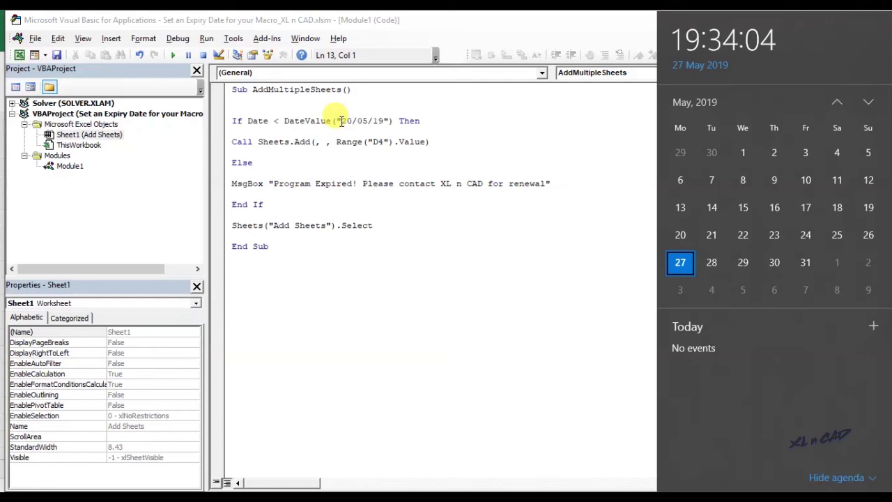
pyautogui.moveTo(340, 120); pyautogui.dragTo(352, 120)
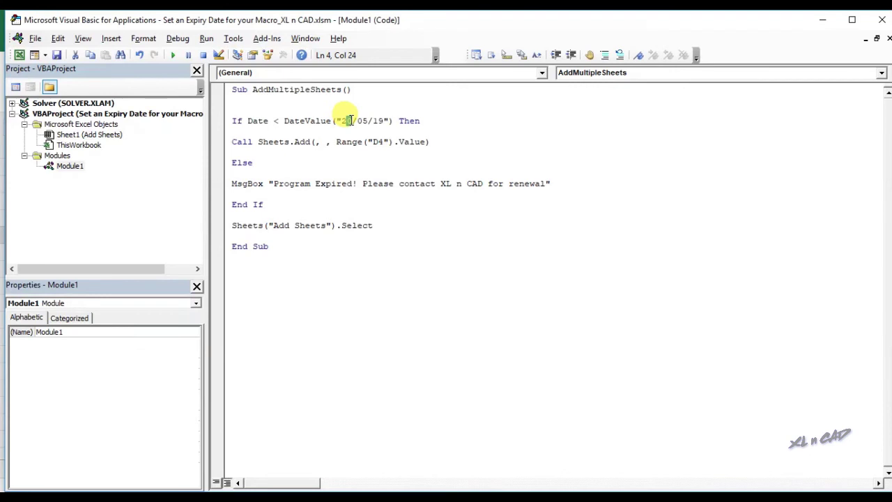
pyautogui.write('10')
pyautogui.press('BackSpace')
pyautogui.press('BackSpace')
pyautogui.write('28')
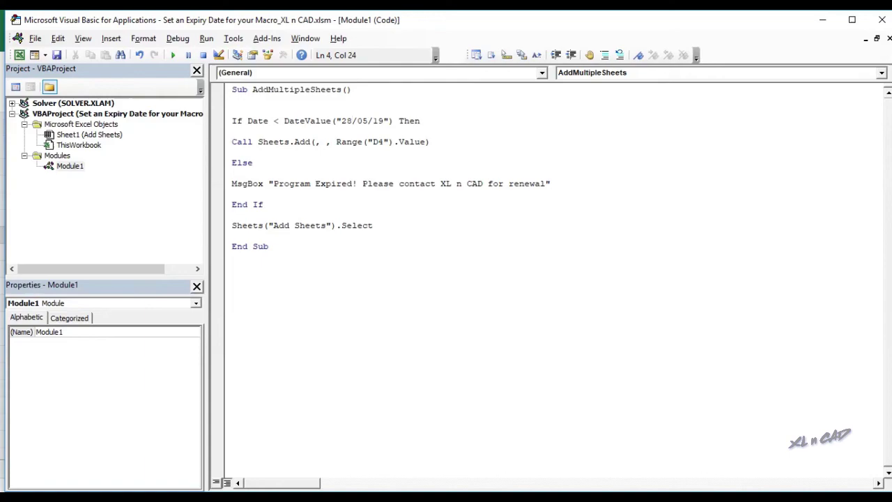
# Step: Run Add Sheets to add four sheets, then set D4 to 2 and add two more
pyautogui.click(881, 19)
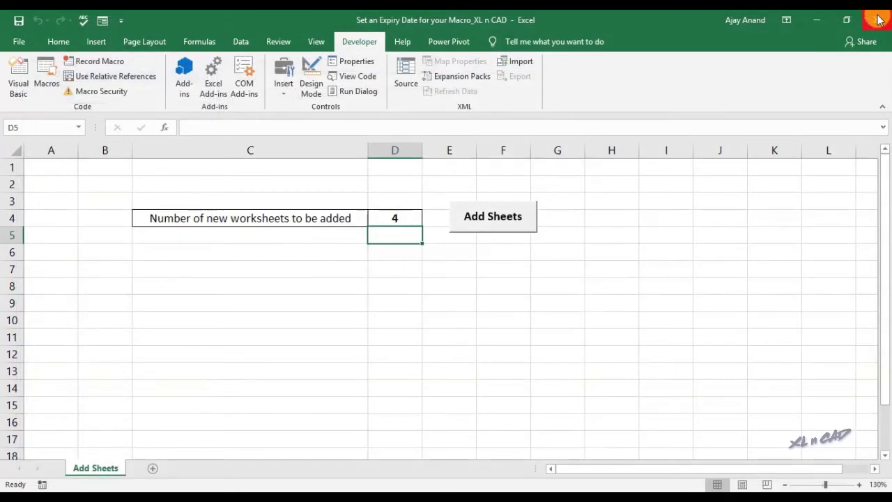
pyautogui.click(499, 230)
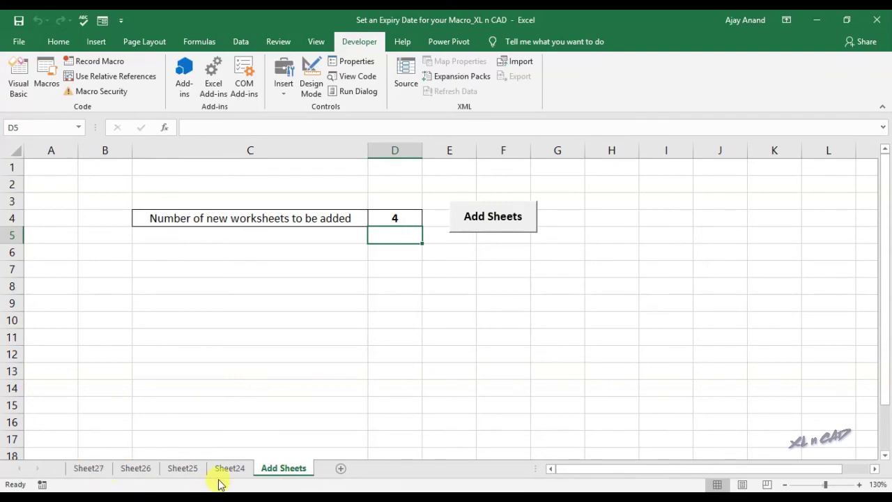
pyautogui.click(411, 217)
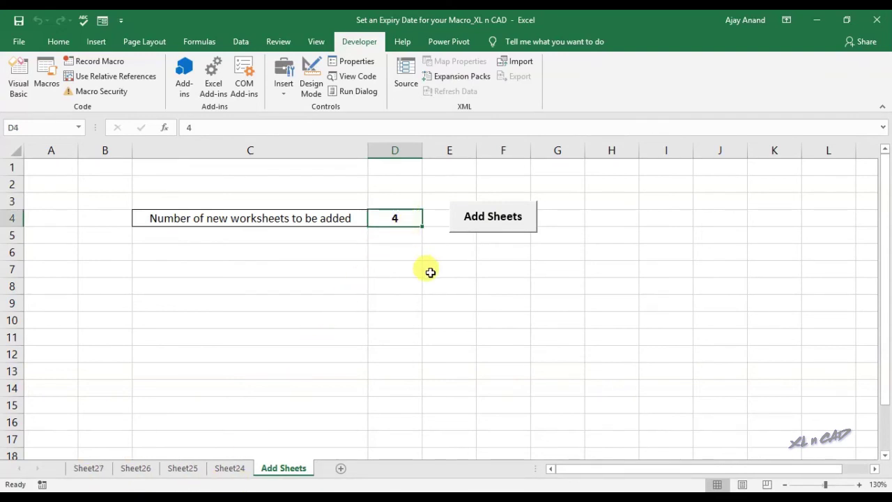
pyautogui.write('2')
pyautogui.press('Return')
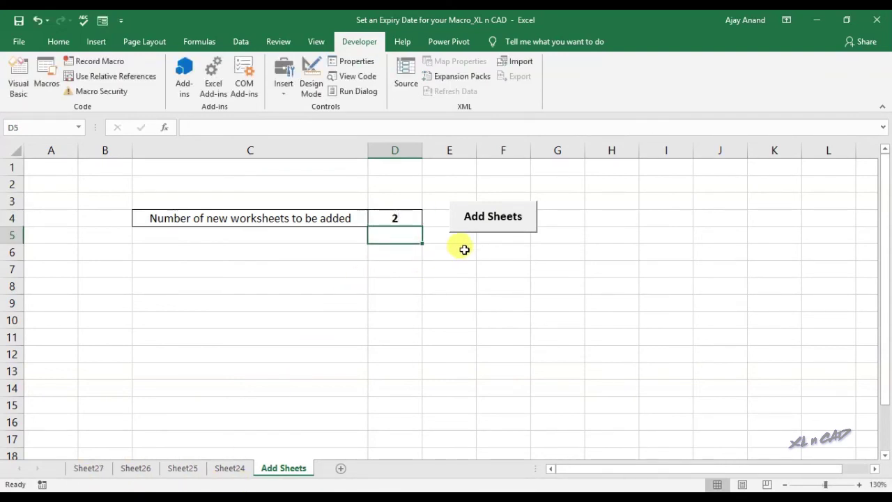
pyautogui.click(495, 229)
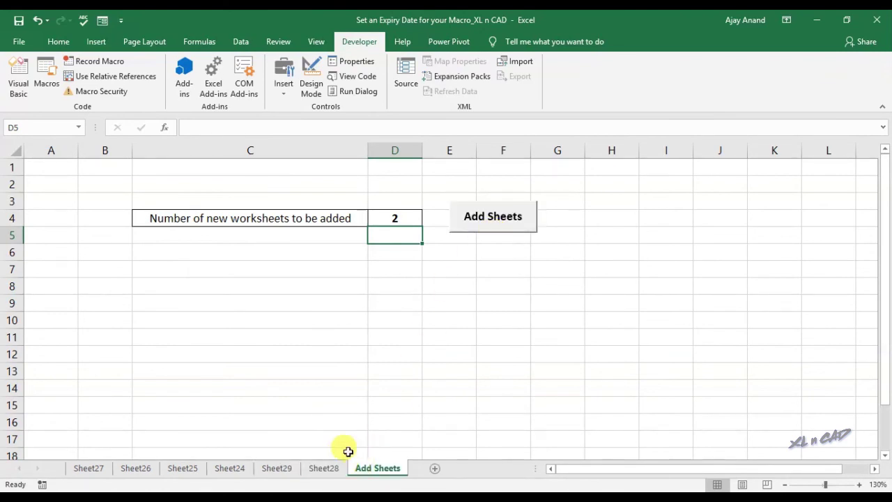